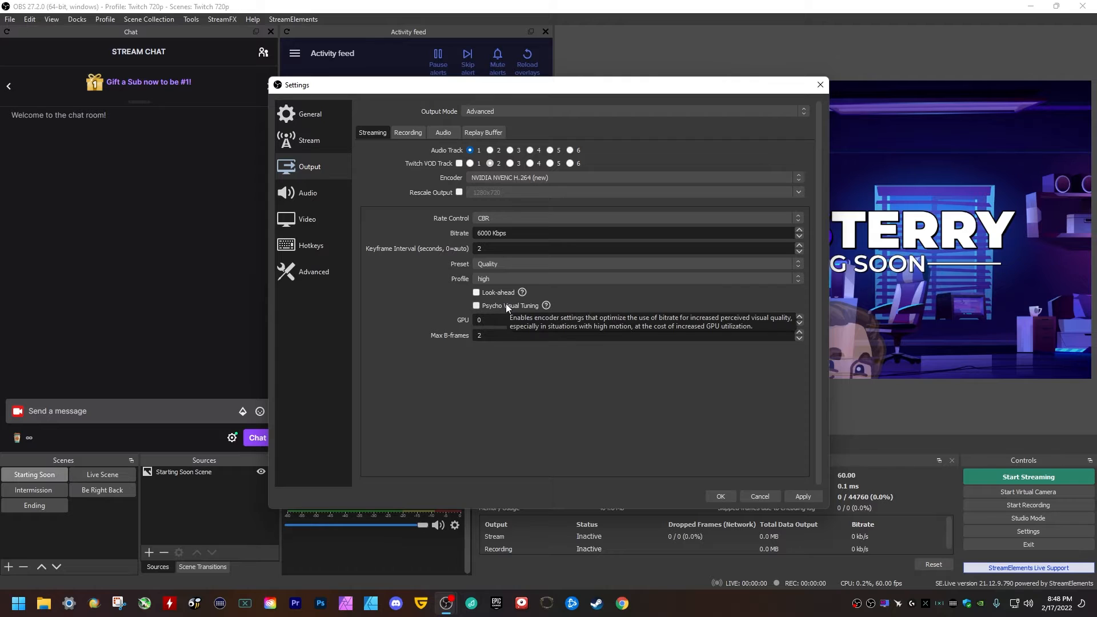
mouse_move(500, 292)
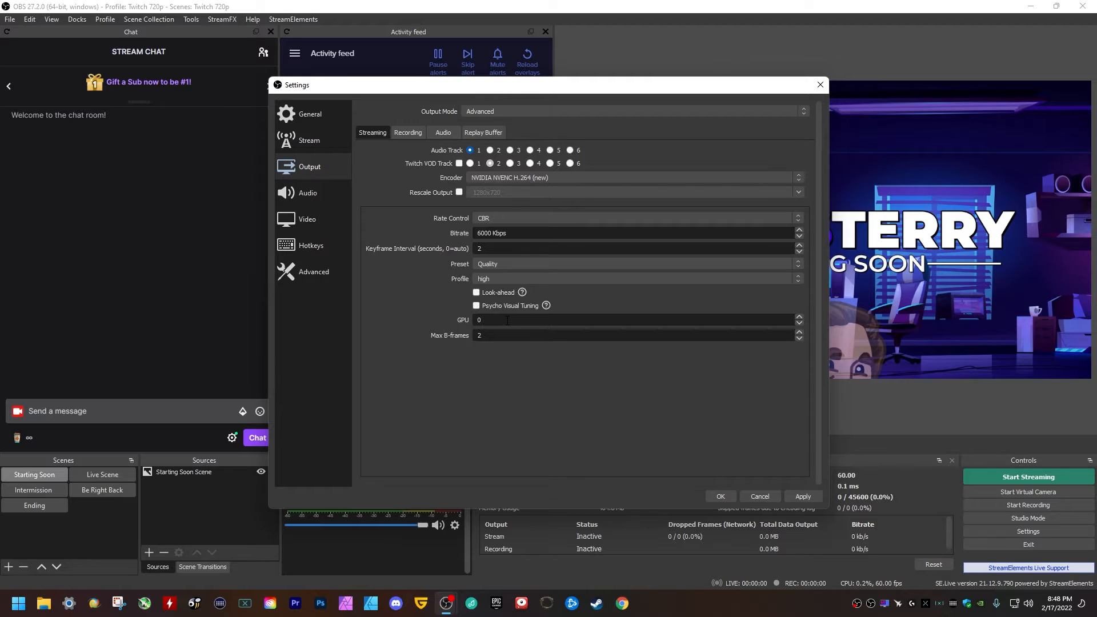
left_click_drag(507, 320, 452, 323)
left_click(443, 321)
Choose x264 as the streaming encoder, keeping CBR rate control at 6000 Kbps.
double_click(508, 338)
left_click(486, 336)
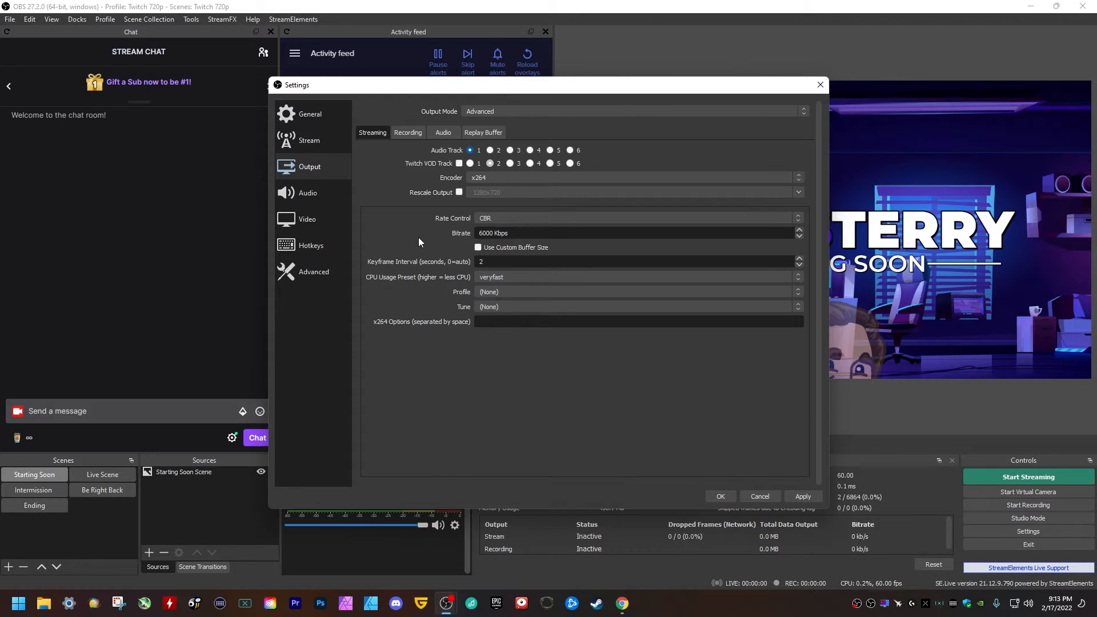
left_click(498, 176)
left_click(438, 187)
left_click(497, 178)
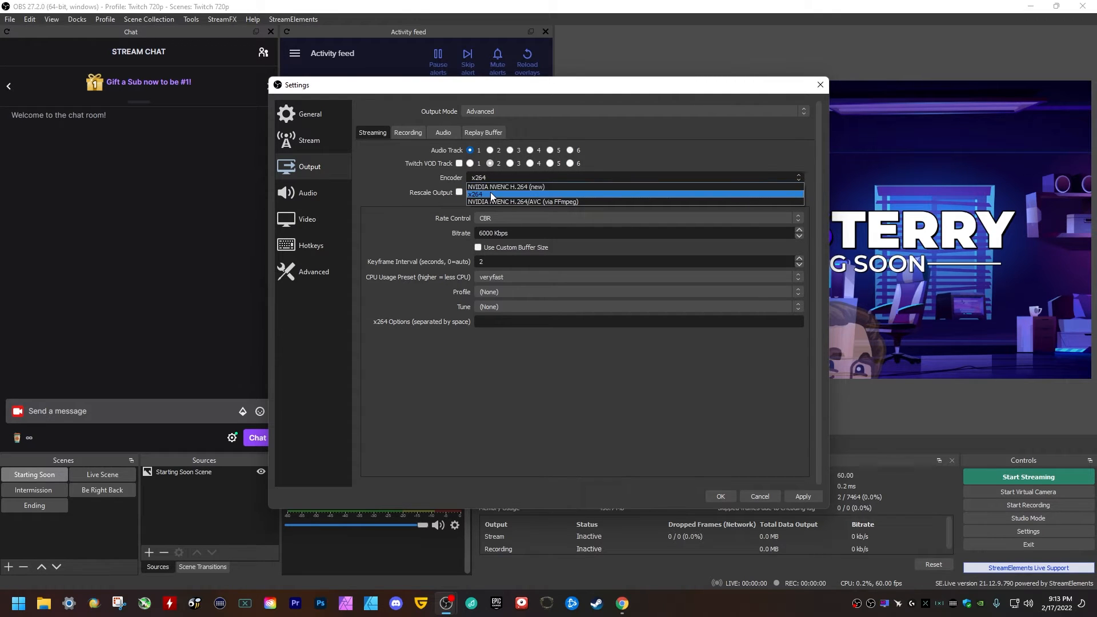
left_click(525, 177)
left_click(526, 177)
left_click(495, 196)
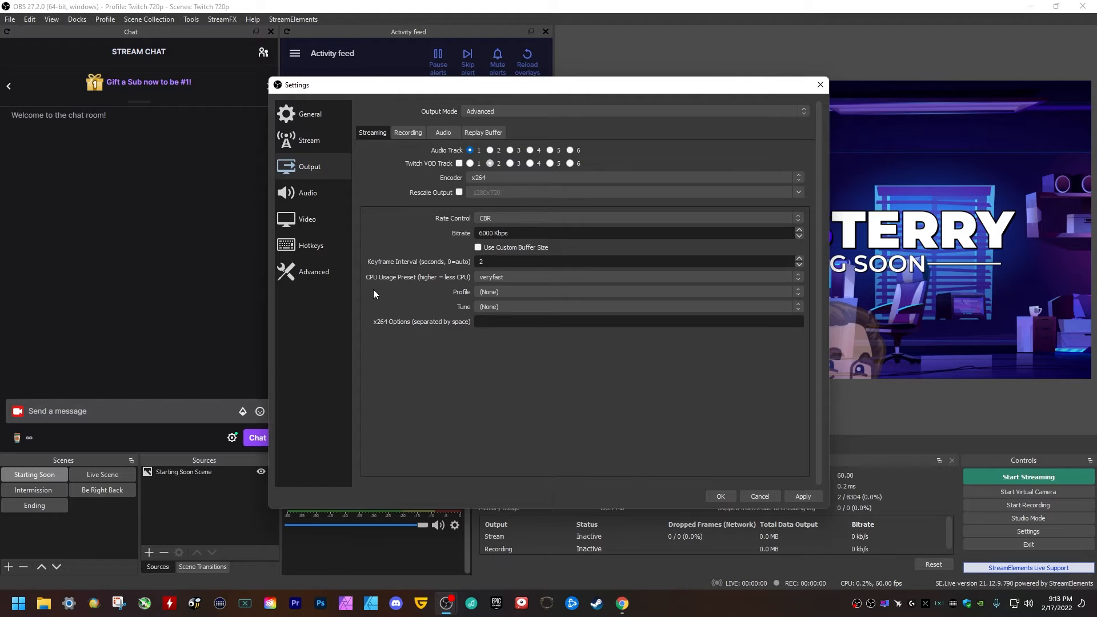
Change the x264 CPU usage preset from veryfast to medium.
left_click(491, 276)
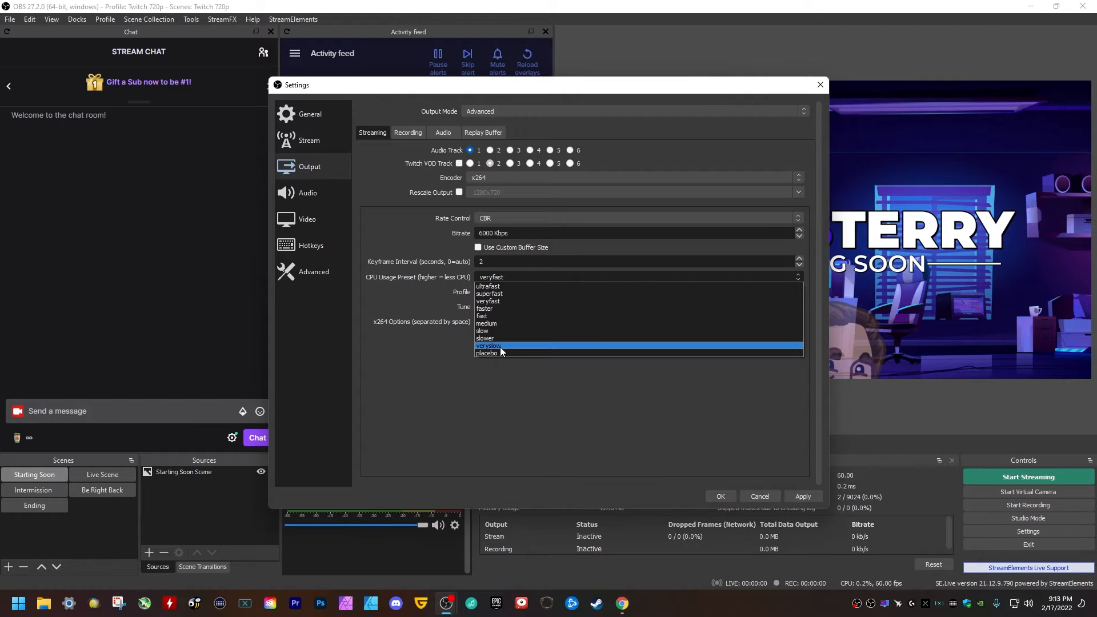
left_click(417, 291)
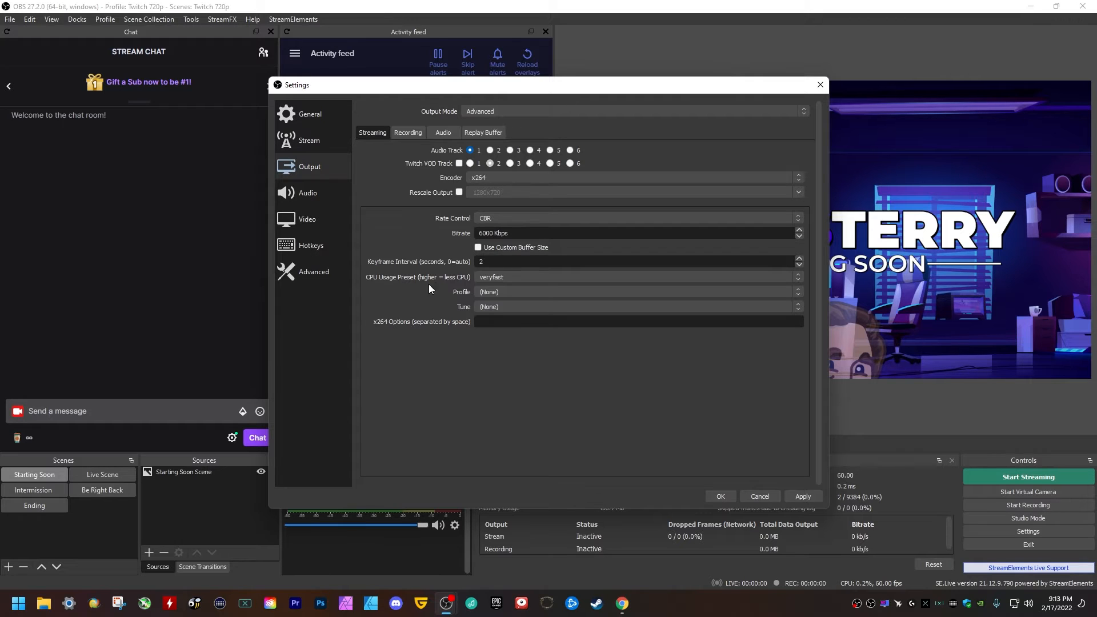
left_click(490, 279)
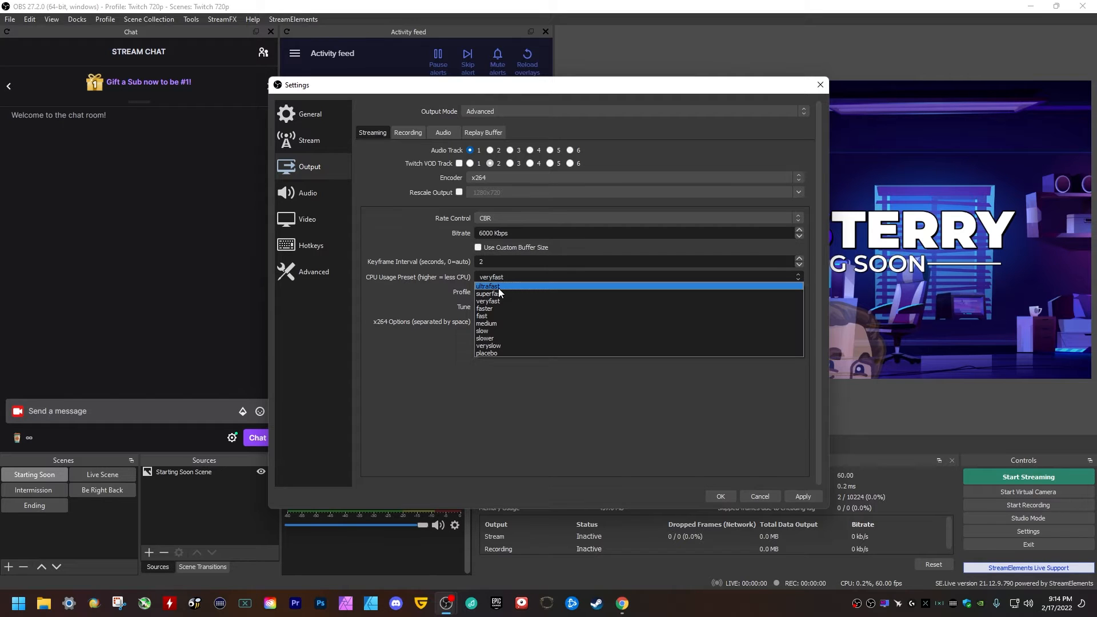
left_click(496, 324)
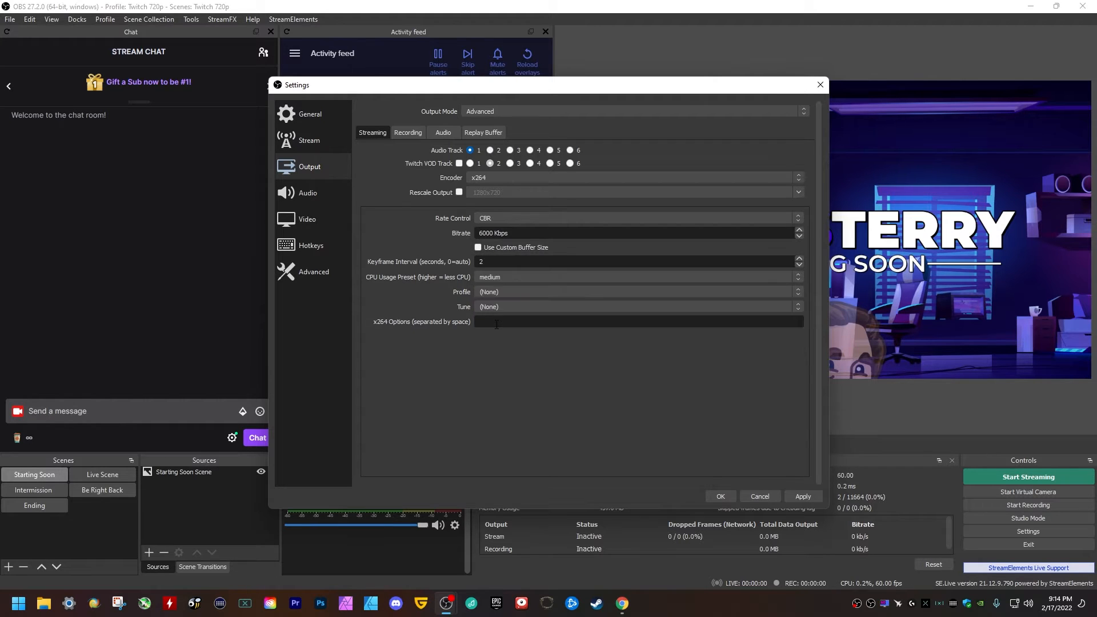
Set the x264 encoder profile to high, leaving the preset at medium.
left_click(498, 279)
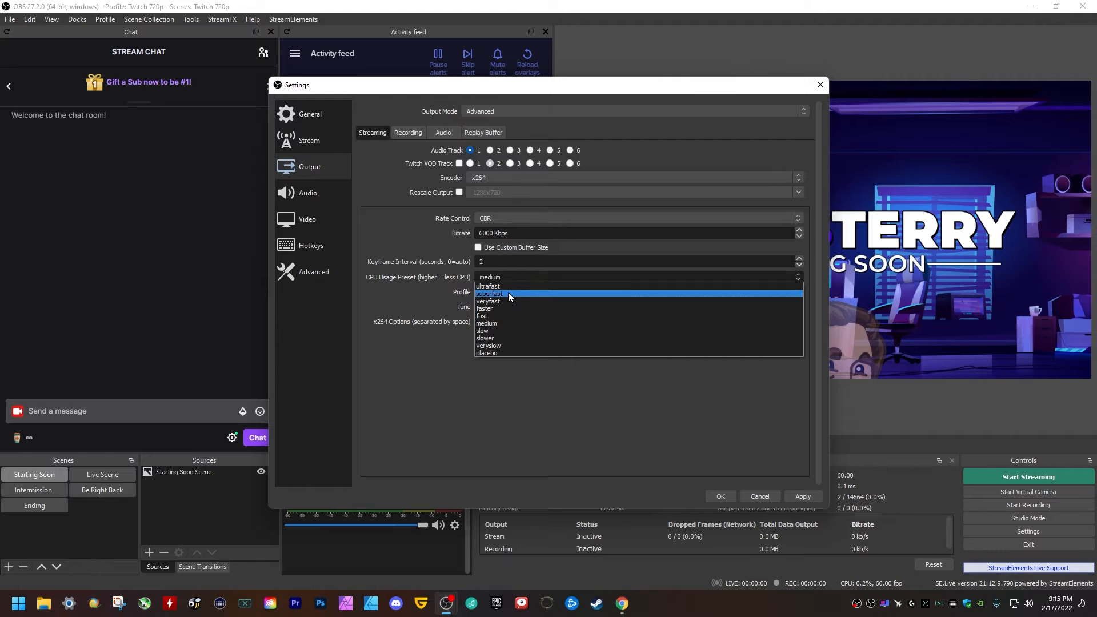
left_click(379, 307)
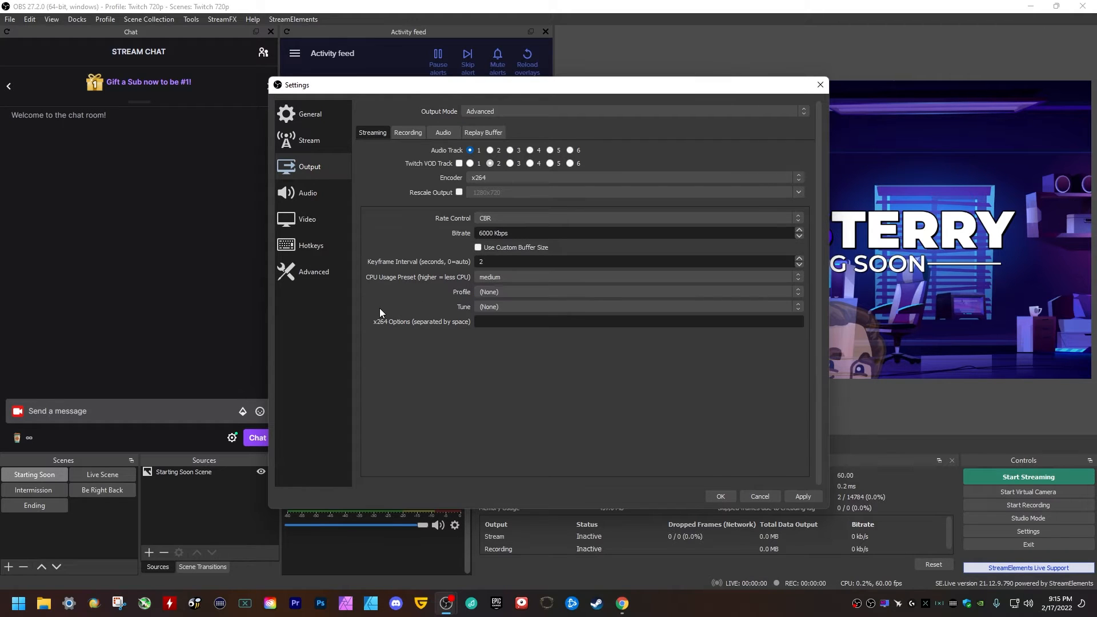
left_click(505, 291)
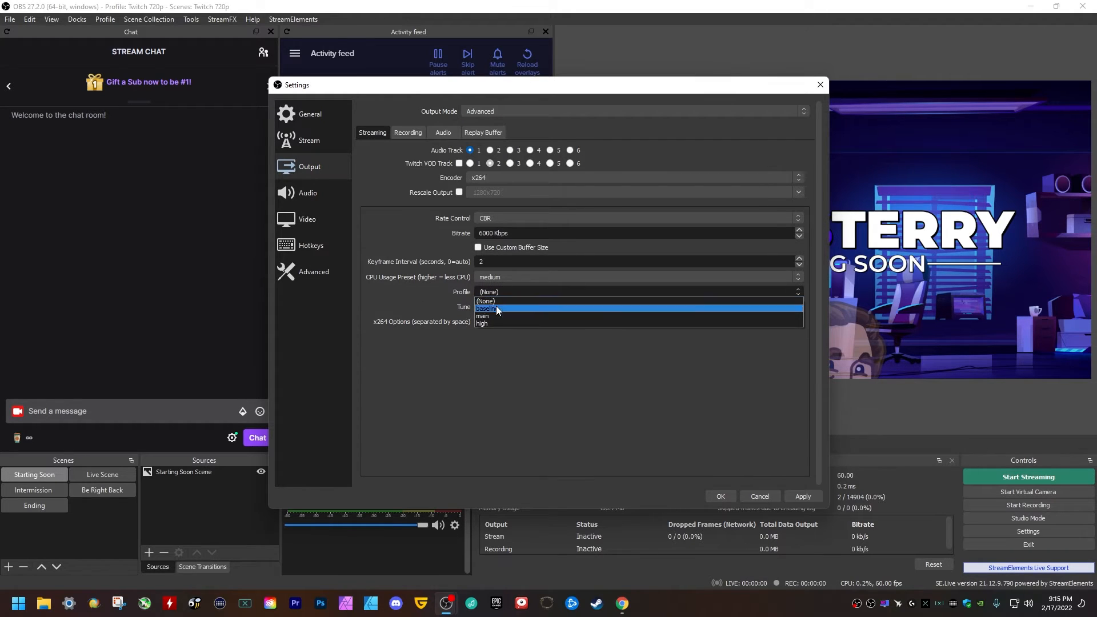
left_click(486, 321)
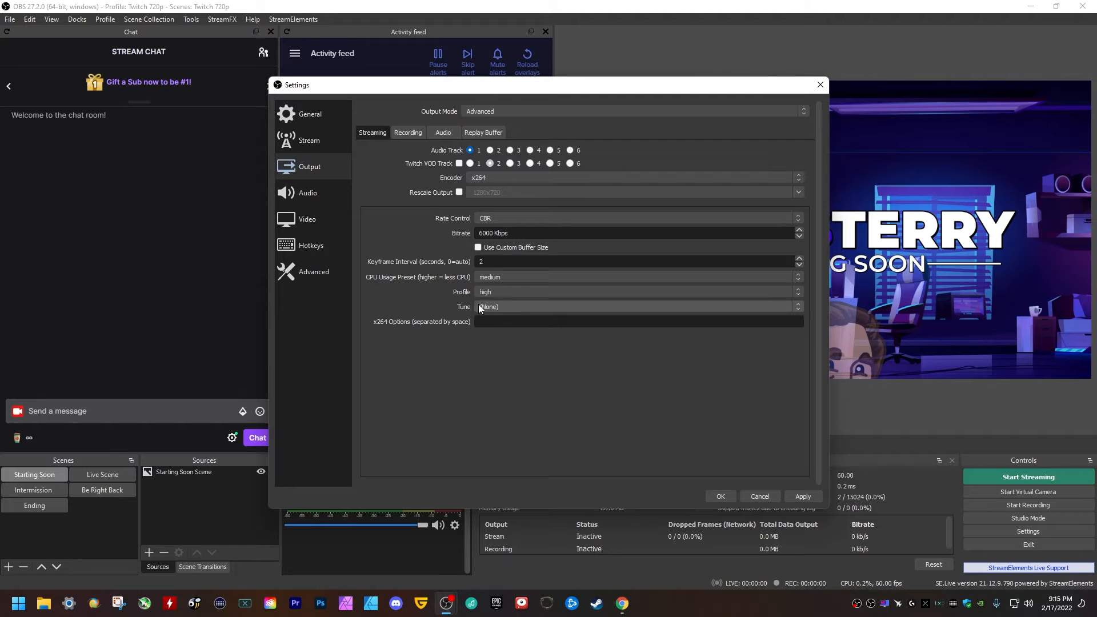
Enter bframes= in the x264 options, apply the settings, and show the audio tracks.
left_click(505, 321)
type("bframes=2")
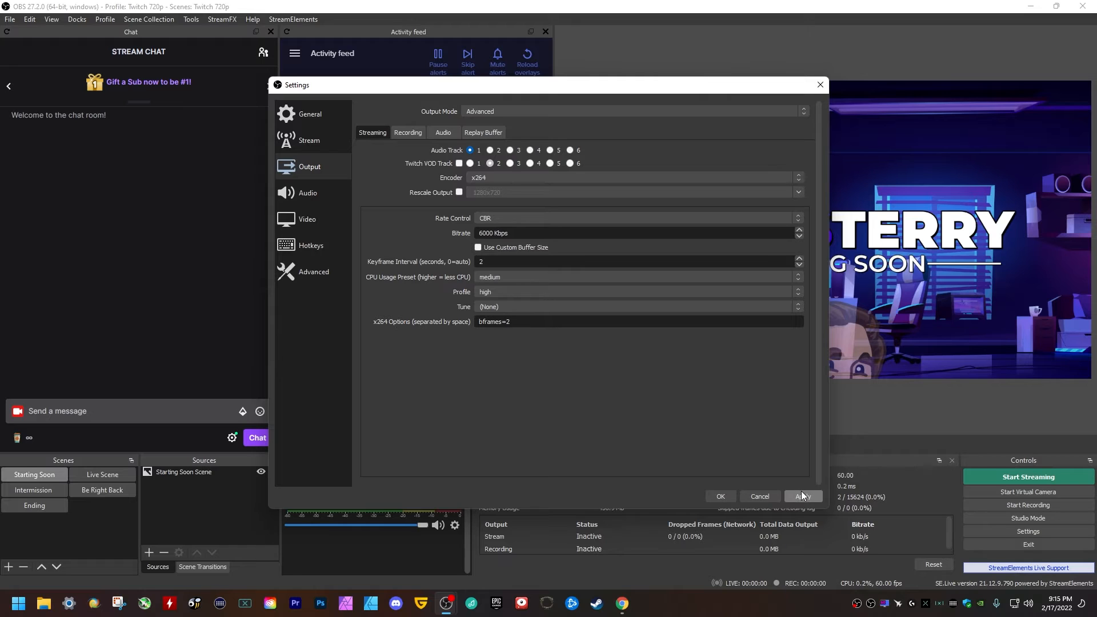
left_click(801, 495)
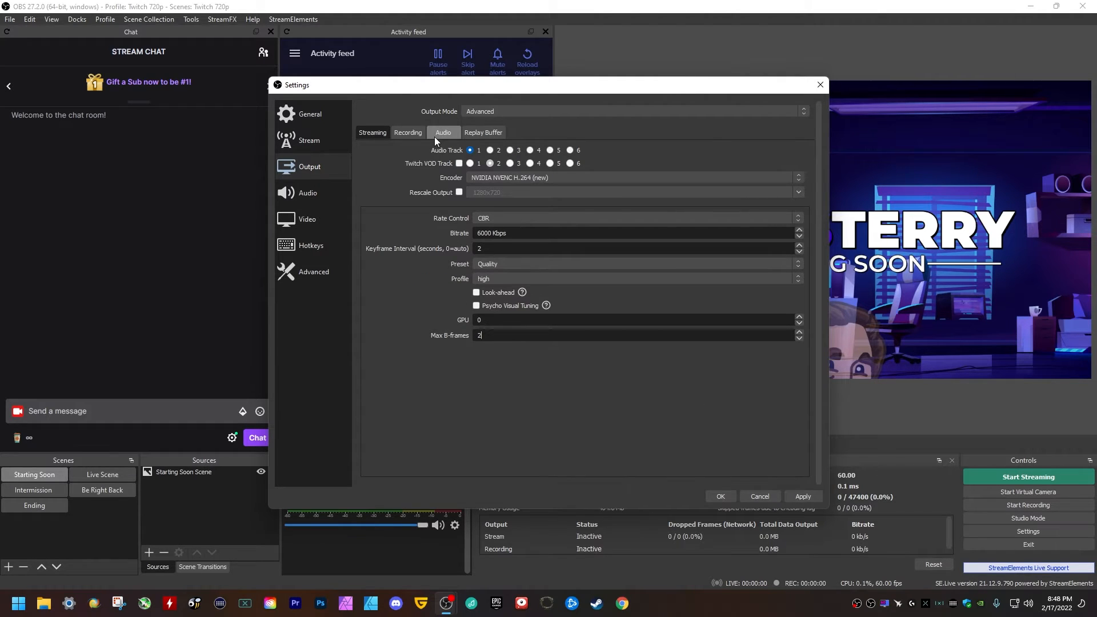
left_click(434, 137)
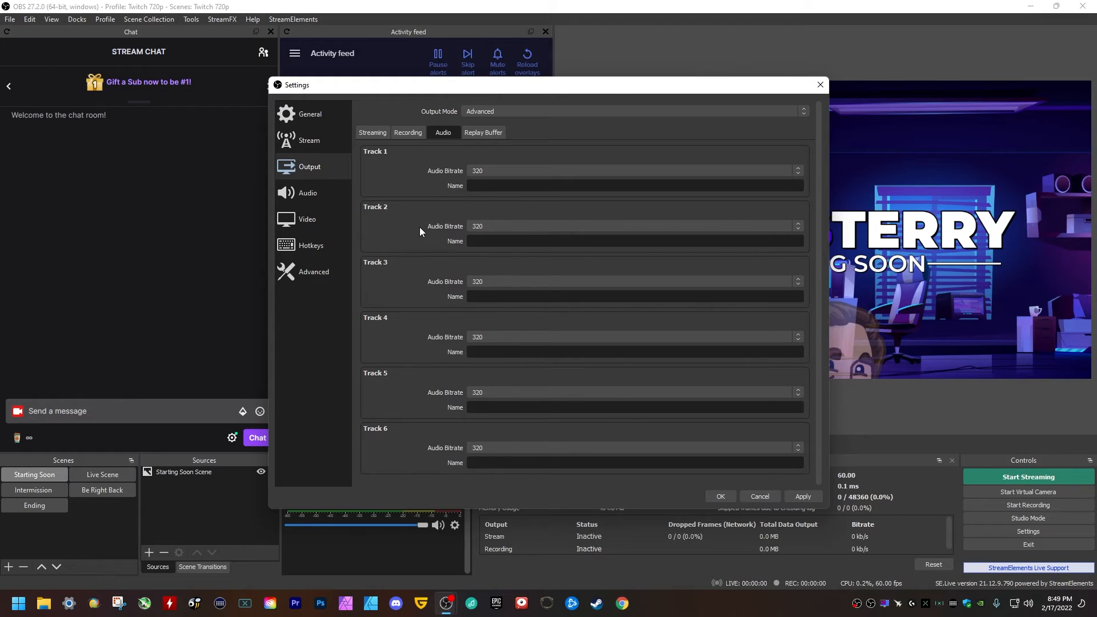
Bring up the Video settings page showing 1280x720 base and output resolution at 60 FPS.
left_click(296, 227)
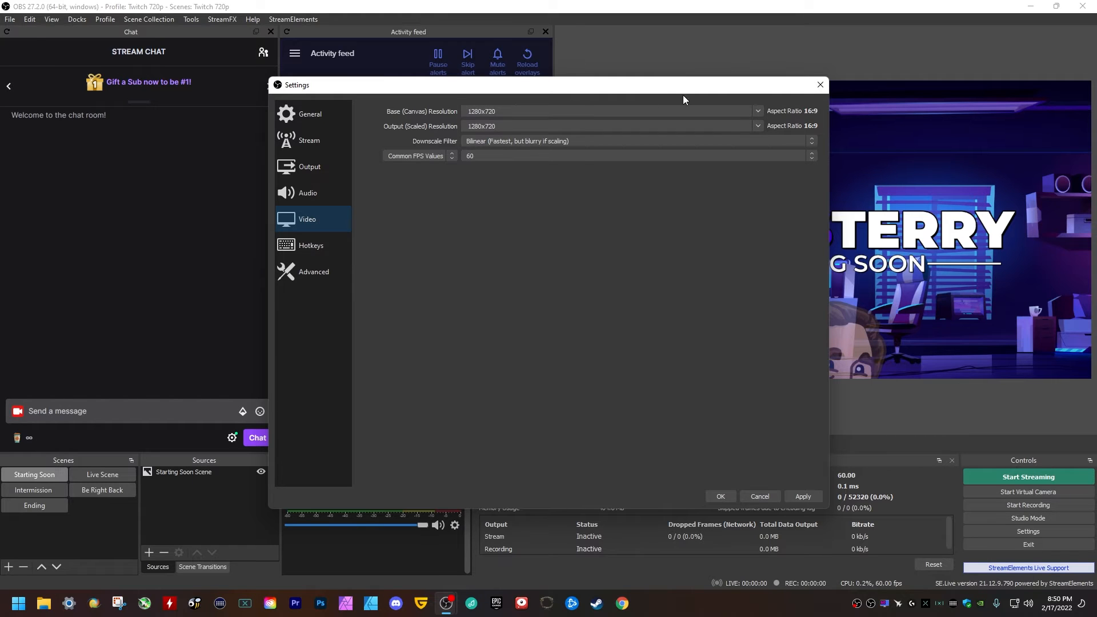
left_click(757, 111)
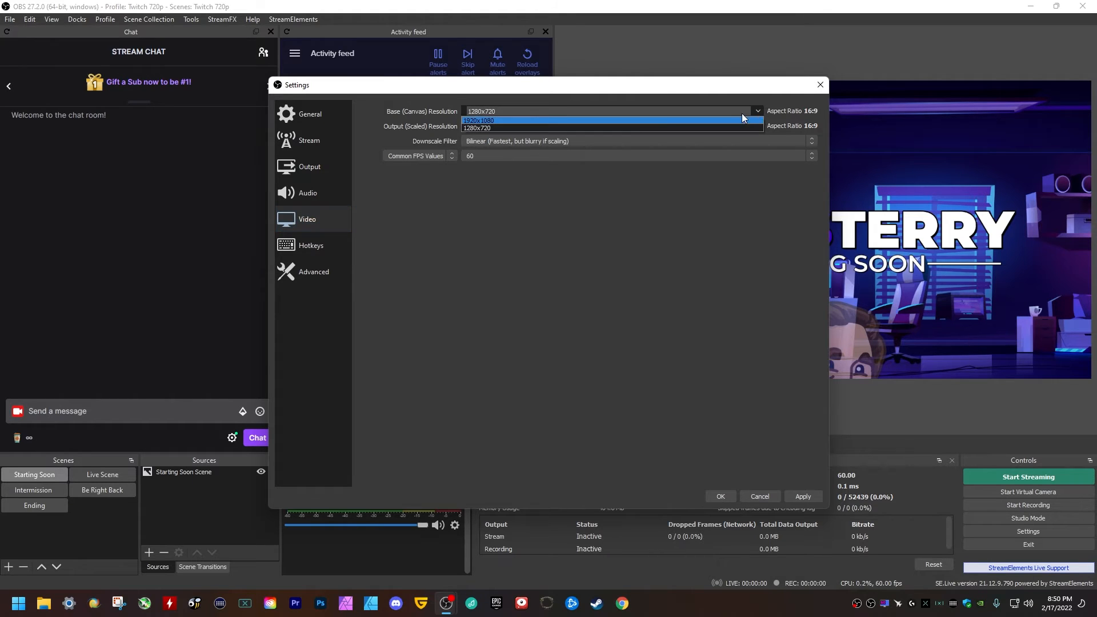
left_click(574, 123)
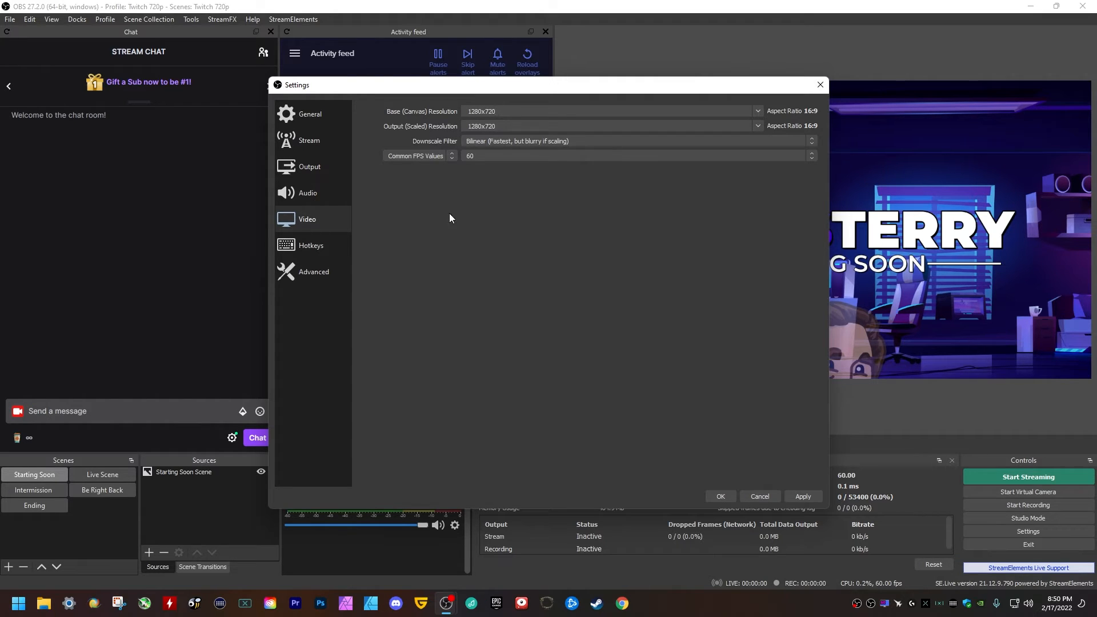
left_click(300, 173)
left_click(369, 135)
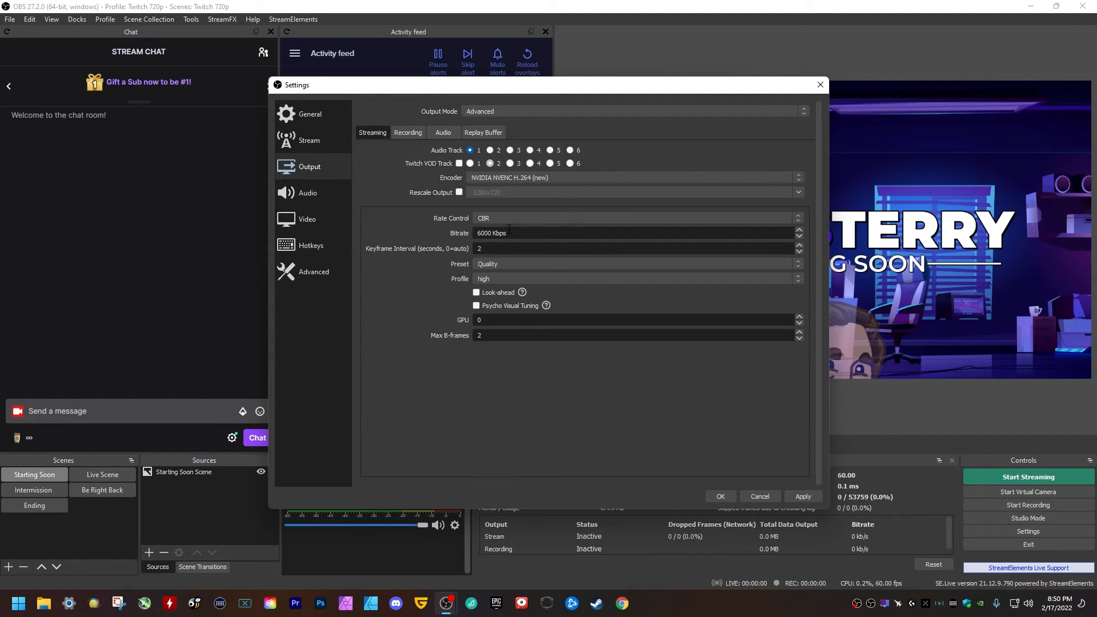
left_click(311, 225)
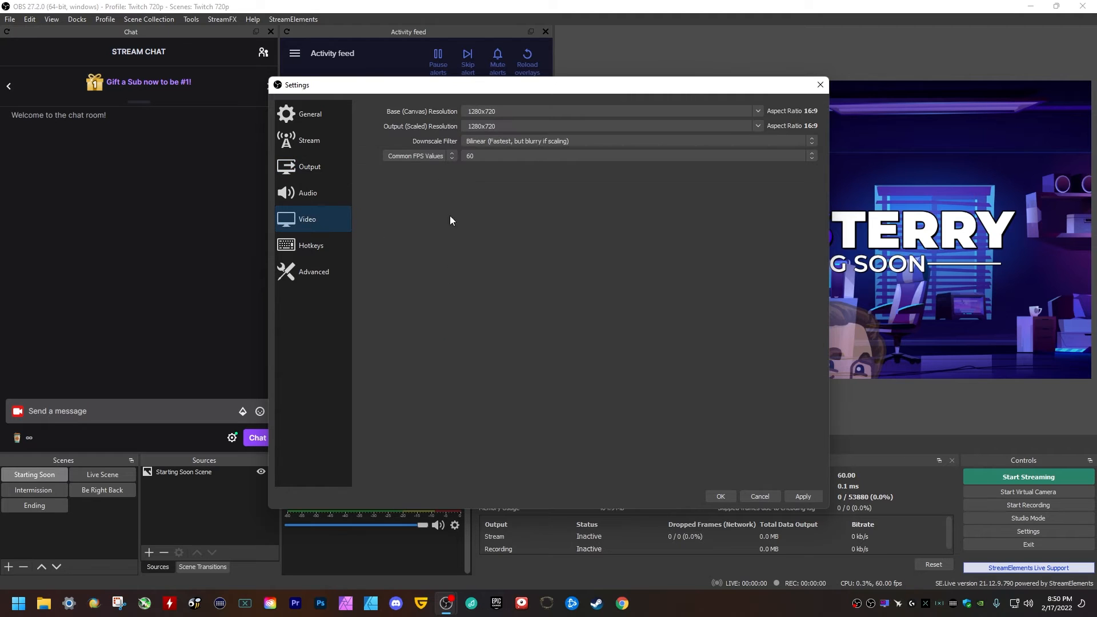
left_click(498, 158)
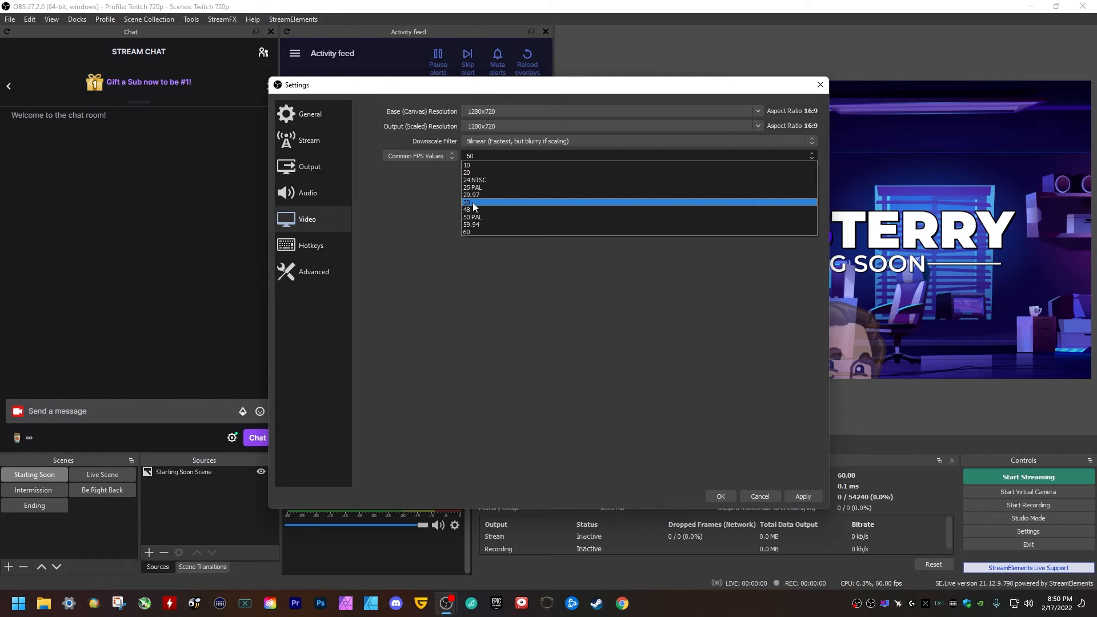
Change the common FPS value from 60 to 30.
left_click(432, 206)
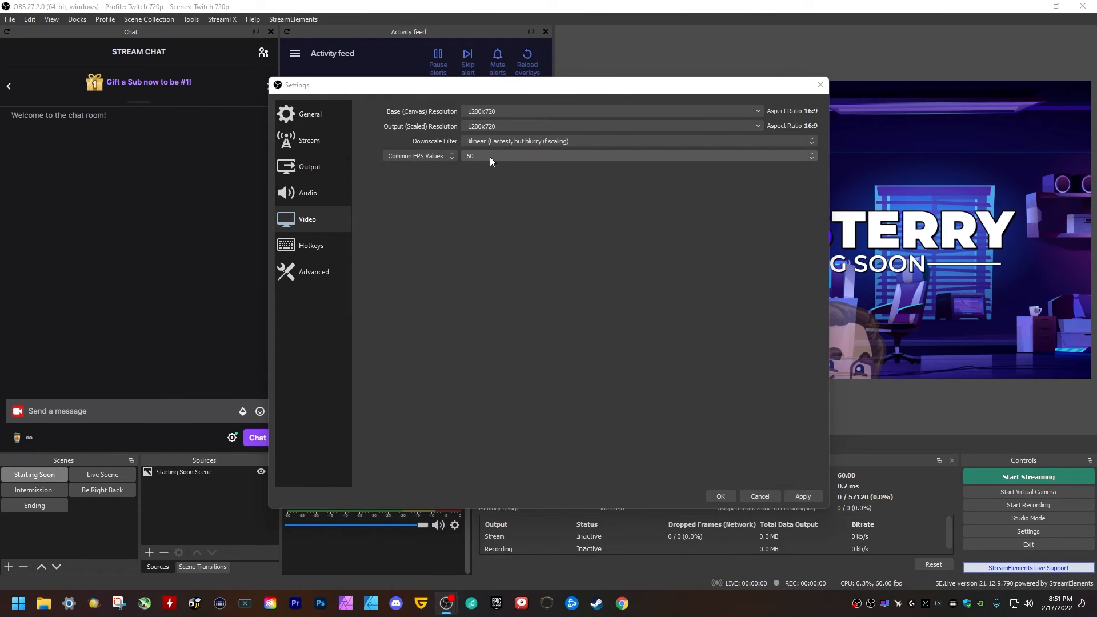
left_click(489, 156)
left_click(480, 203)
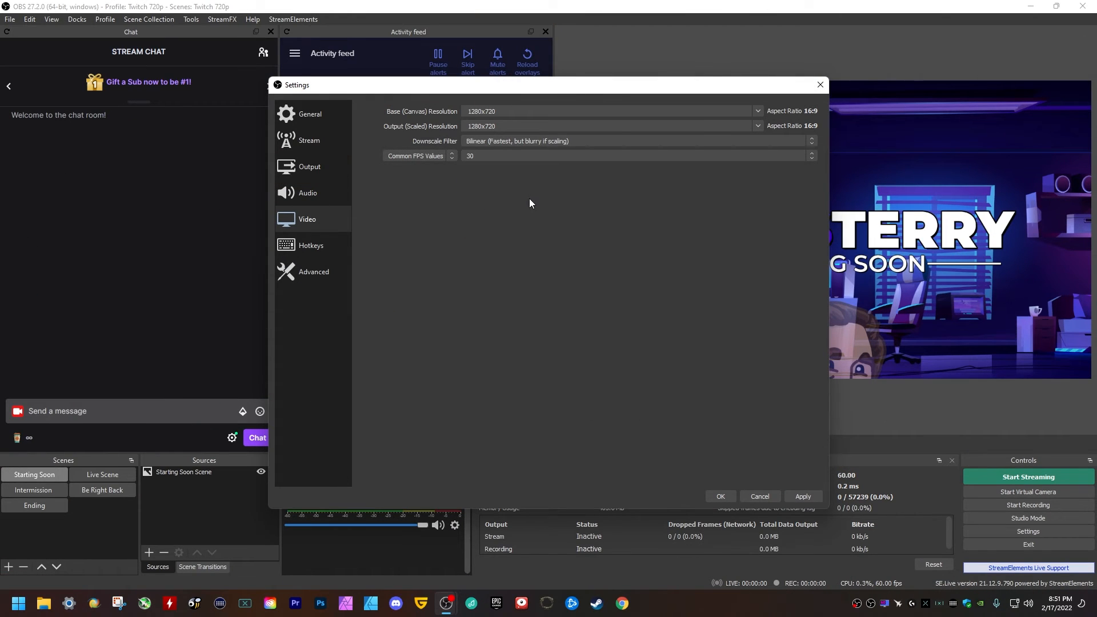